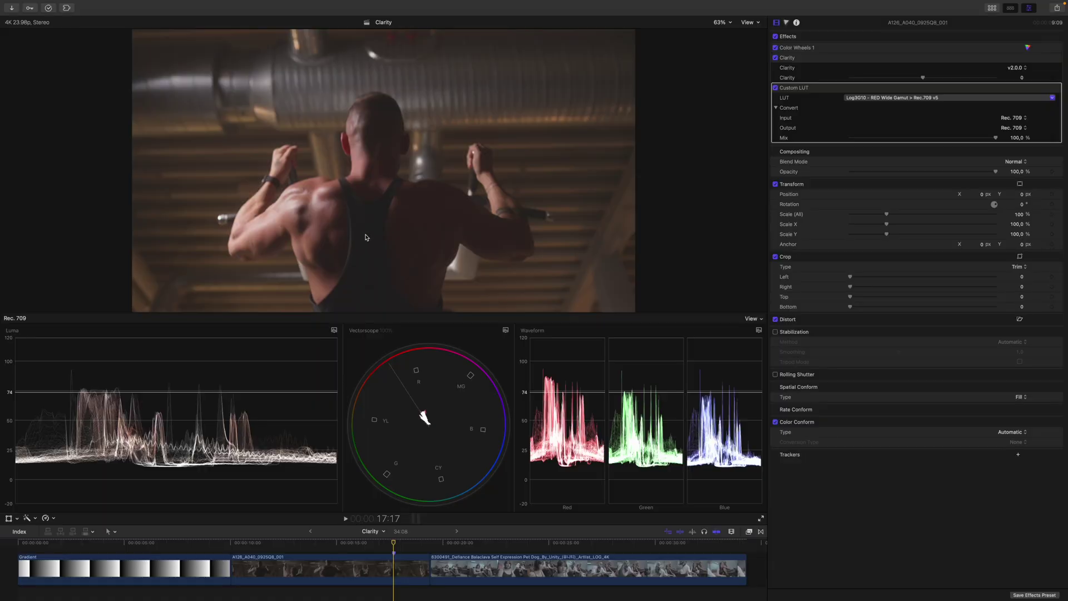
Preview the gym clip, select the Clarity effect, and annotate the Custom LUT setting with an arrow
left_click_drag(359, 554, 396, 555)
left_click(826, 62)
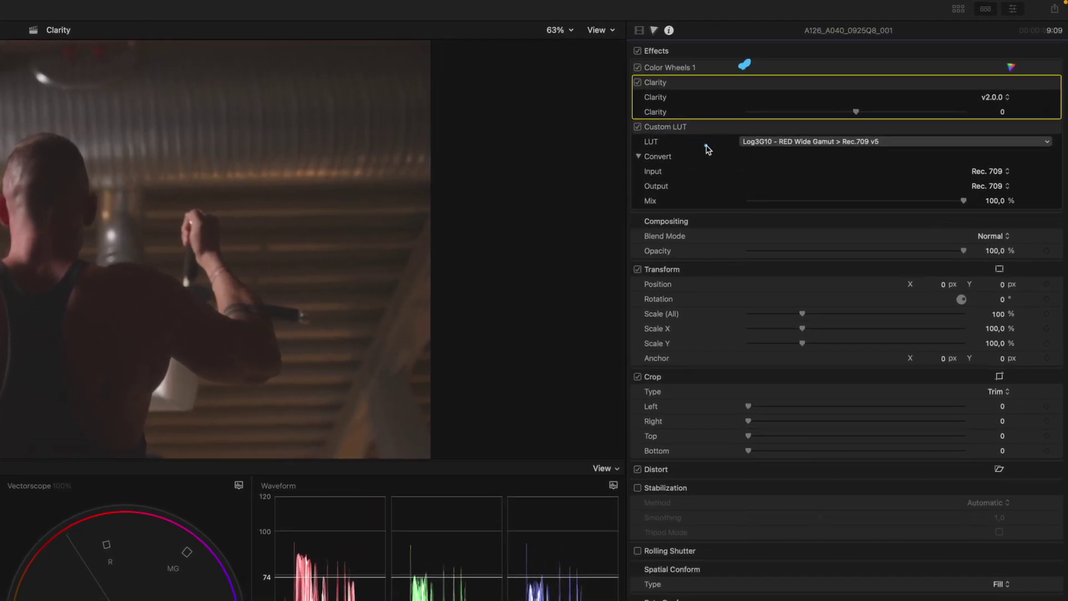
mouse_move(700, 143)
left_mouse_down()
mouse_move(744, 160)
mouse_move(748, 148)
mouse_move(876, 150)
left_mouse_up()
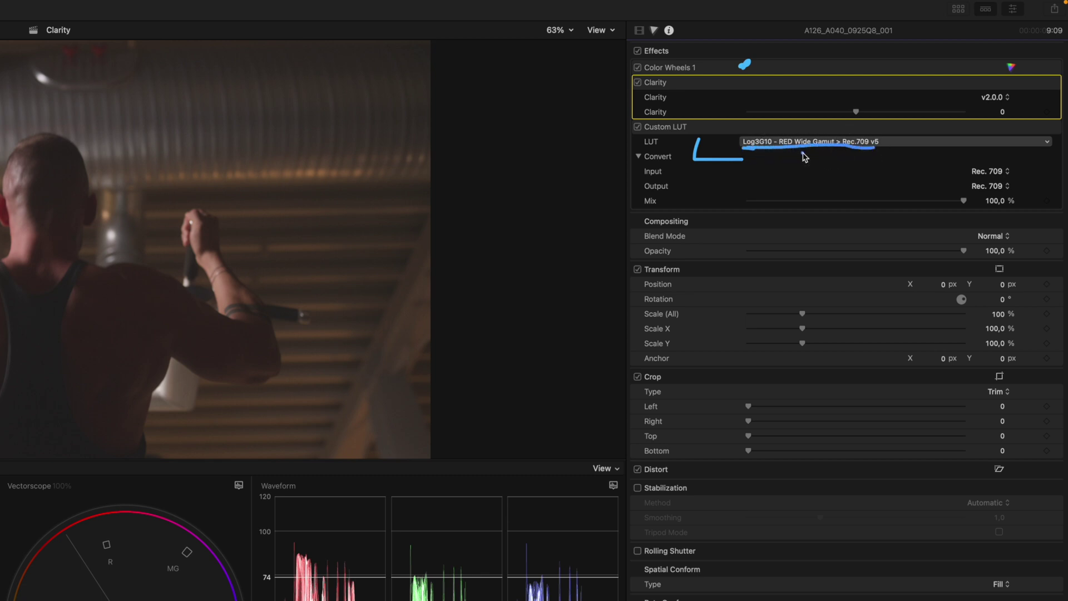
left_click_drag(801, 156, 462, 237)
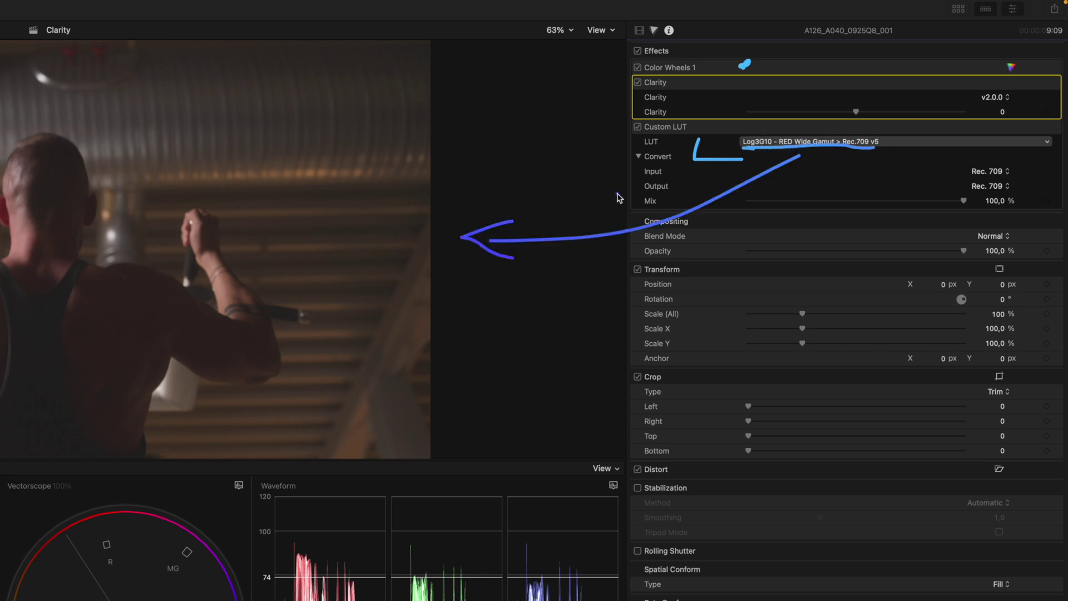
Mark up the effect order with Clarity above the Custom LUT row, then clear the drawings
left_click(849, 44)
left_click(848, 41)
left_click(848, 158)
left_click_drag(845, 222, 845, 221)
mouse_move(643, 121)
left_mouse_down()
mouse_move(605, 123)
mouse_move(609, 57)
mouse_move(636, 55)
left_mouse_up()
left_click(694, 166)
left_click_drag(840, 168, 828, 182)
mouse_move(645, 124)
left_mouse_down()
mouse_move(640, 64)
mouse_move(648, 116)
left_mouse_up()
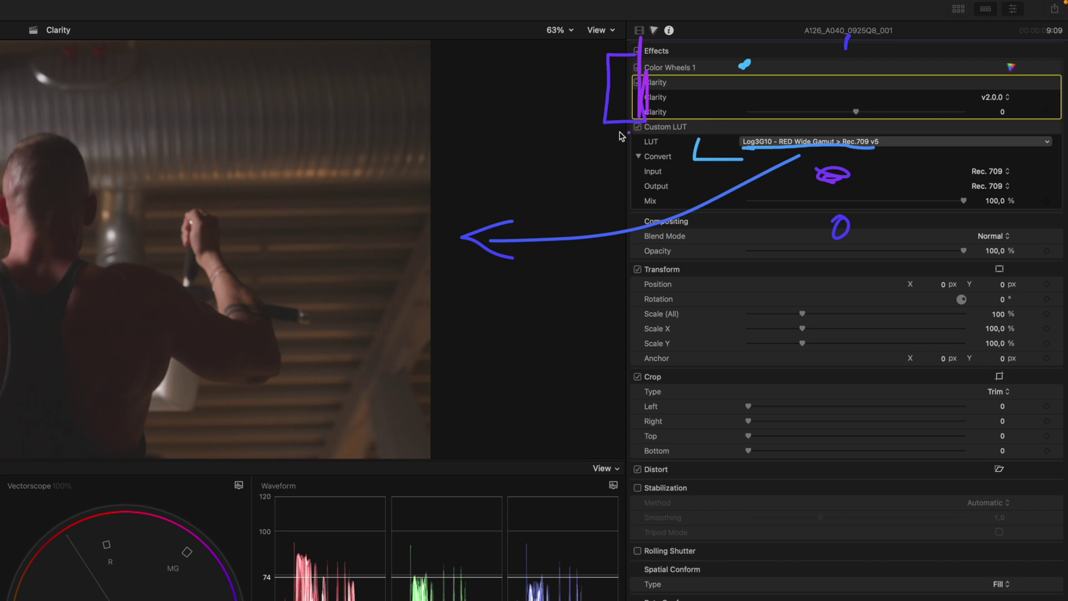
mouse_move(716, 124)
left_mouse_down()
mouse_move(751, 144)
mouse_move(740, 167)
mouse_move(759, 138)
mouse_move(745, 88)
mouse_move(790, 132)
left_mouse_up()
key("Escape")
Raise the gym clip's Clarity from 0 to 94.36
left_click(857, 113)
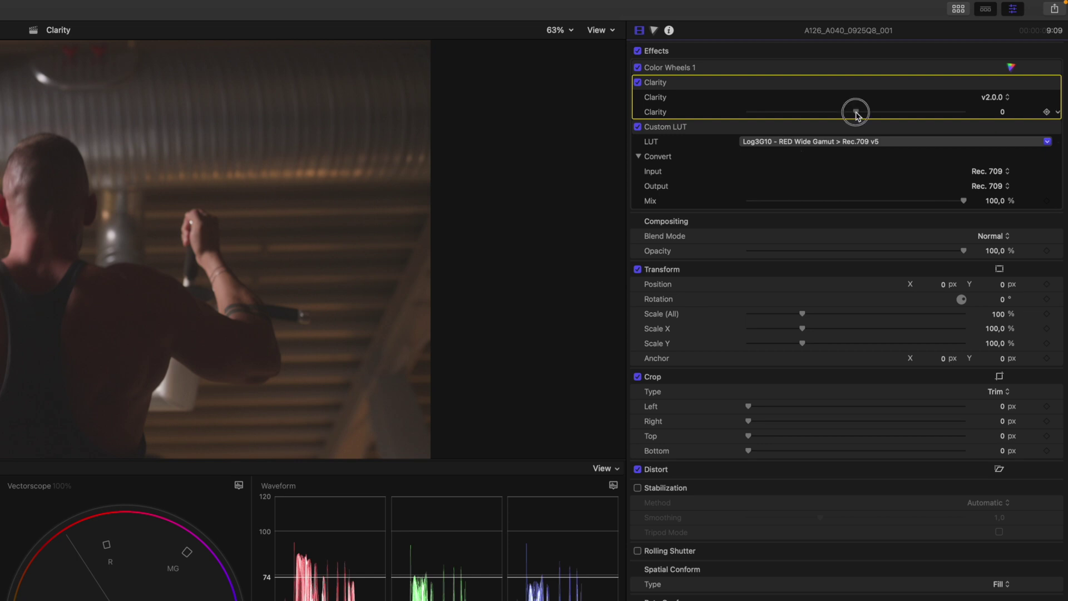
left_click_drag(857, 112, 951, 113)
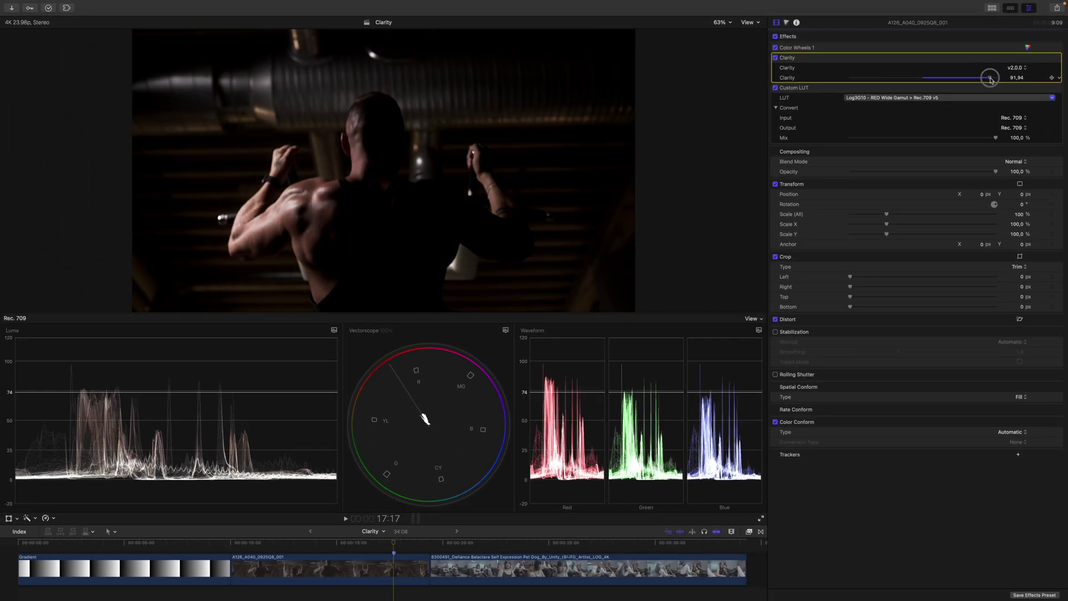
left_click_drag(991, 80, 992, 79)
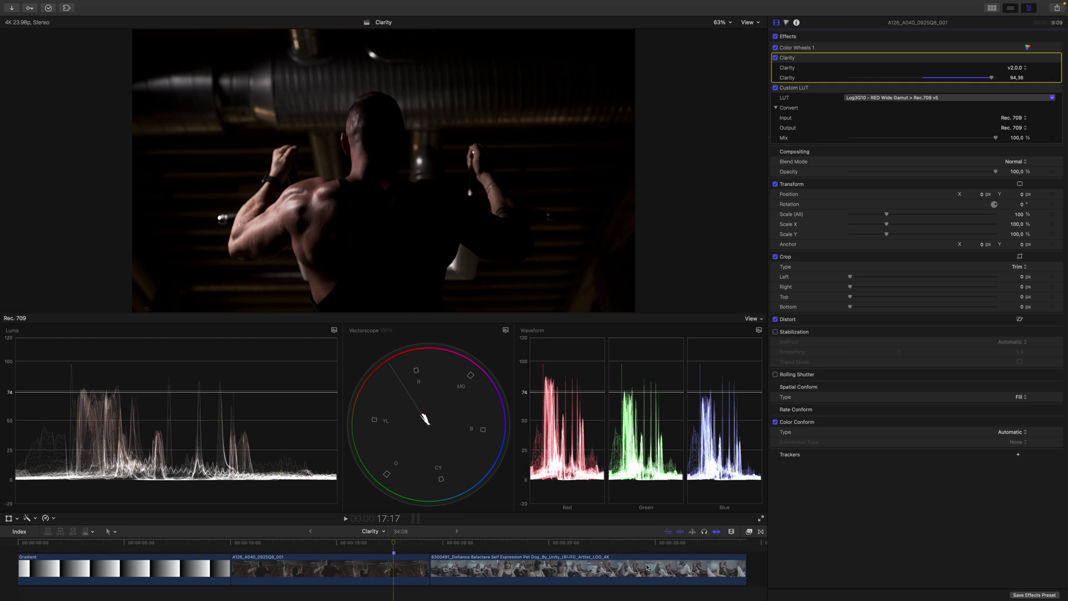
Select the balaclava group clip and toggle Color Wheels 1 and the Custom LUT off and on
left_click(604, 567)
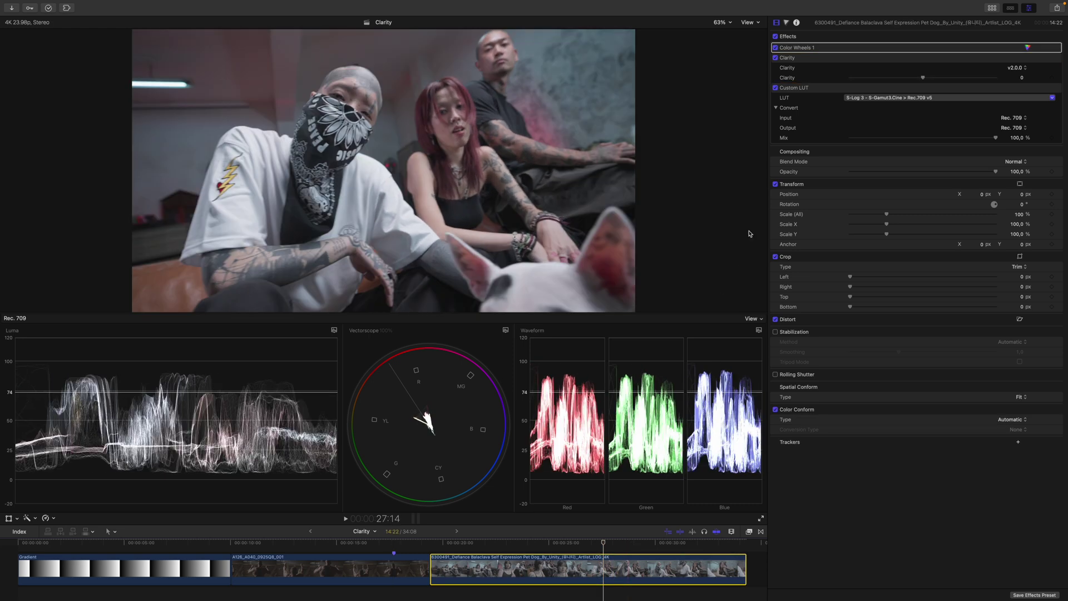
left_click(776, 47)
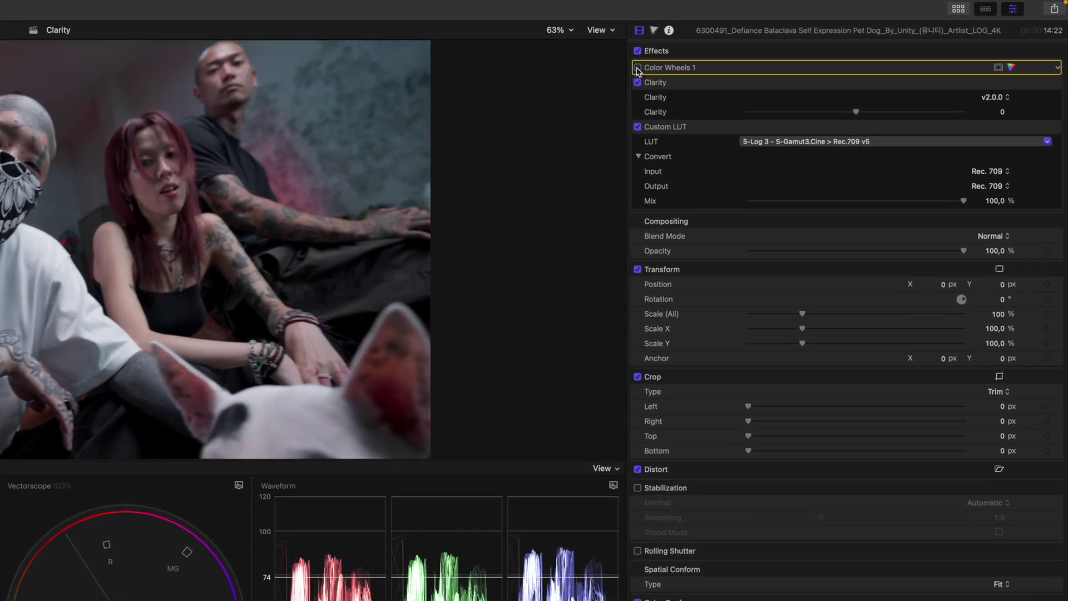
left_click(638, 67)
left_click(692, 152)
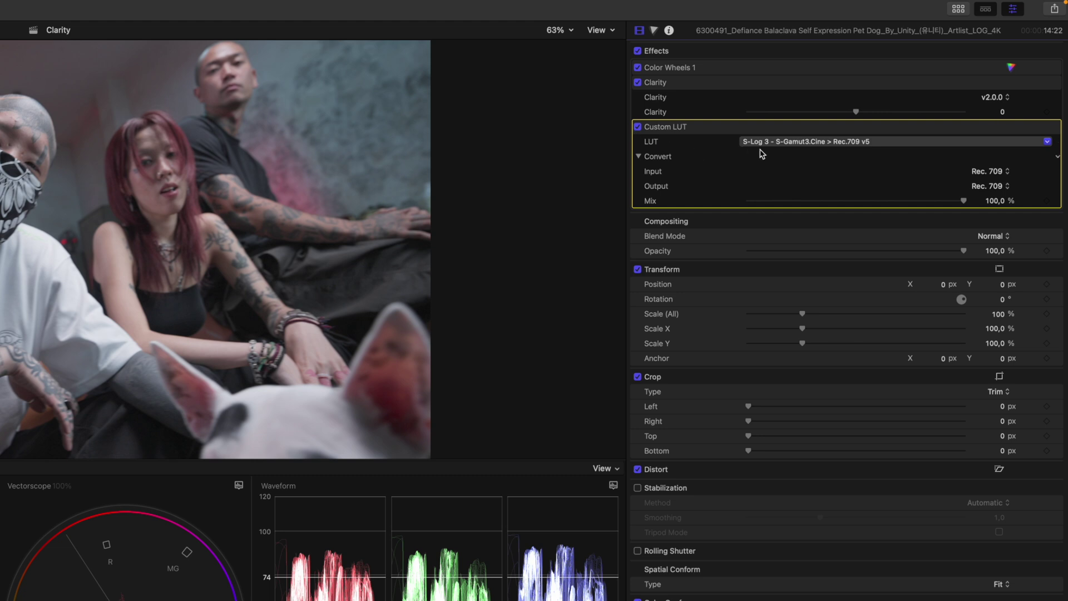
left_click(637, 126)
left_click(638, 127)
Raise the clip's Clarity to 100, then scrub back to an earlier frame
left_click(698, 83)
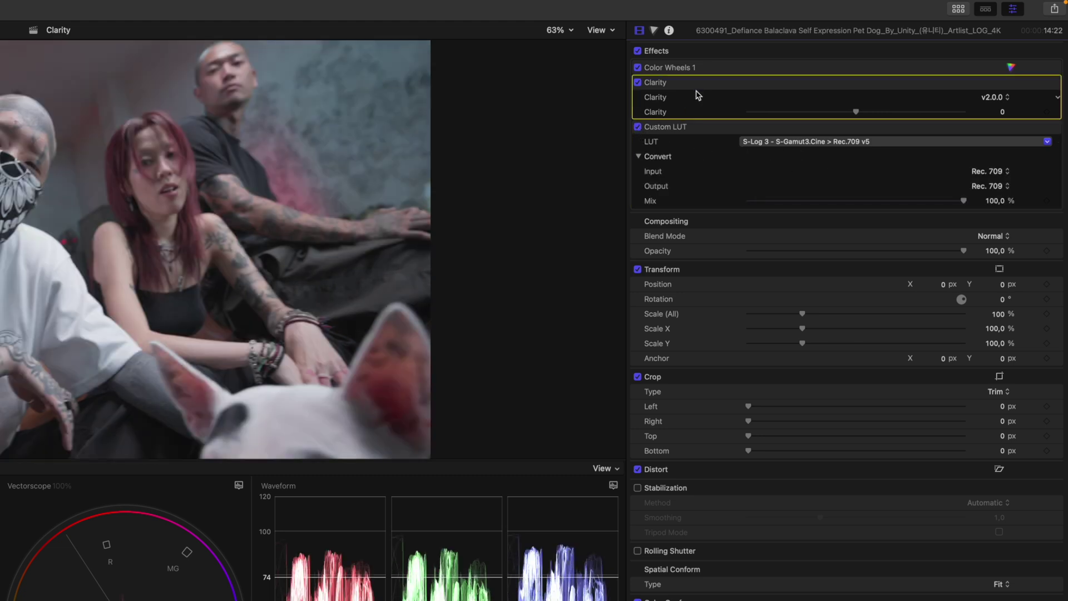
left_click_drag(858, 111, 889, 116)
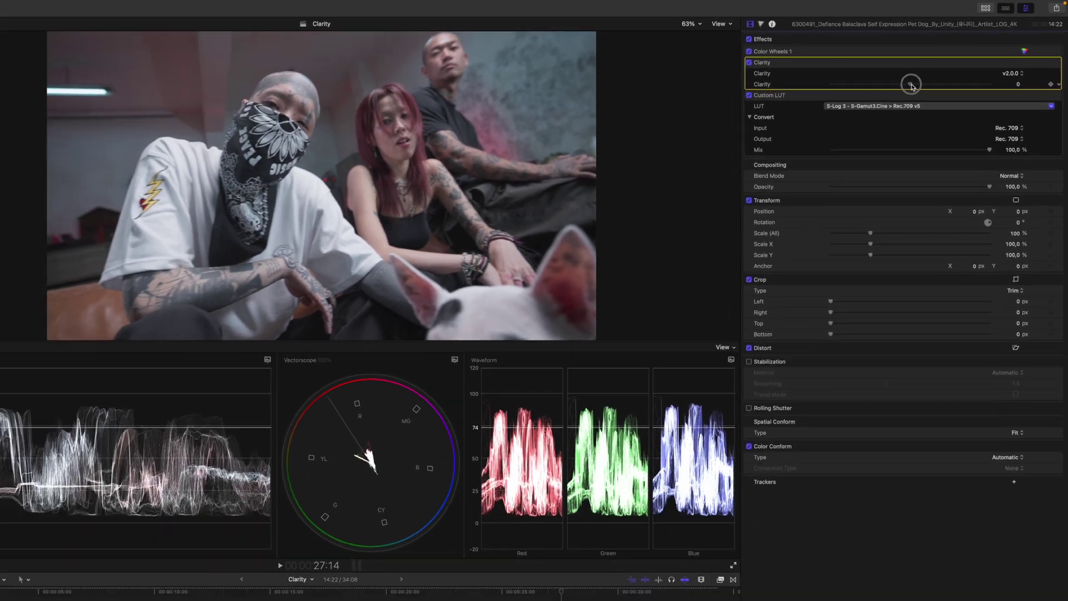
left_click_drag(945, 81, 999, 77)
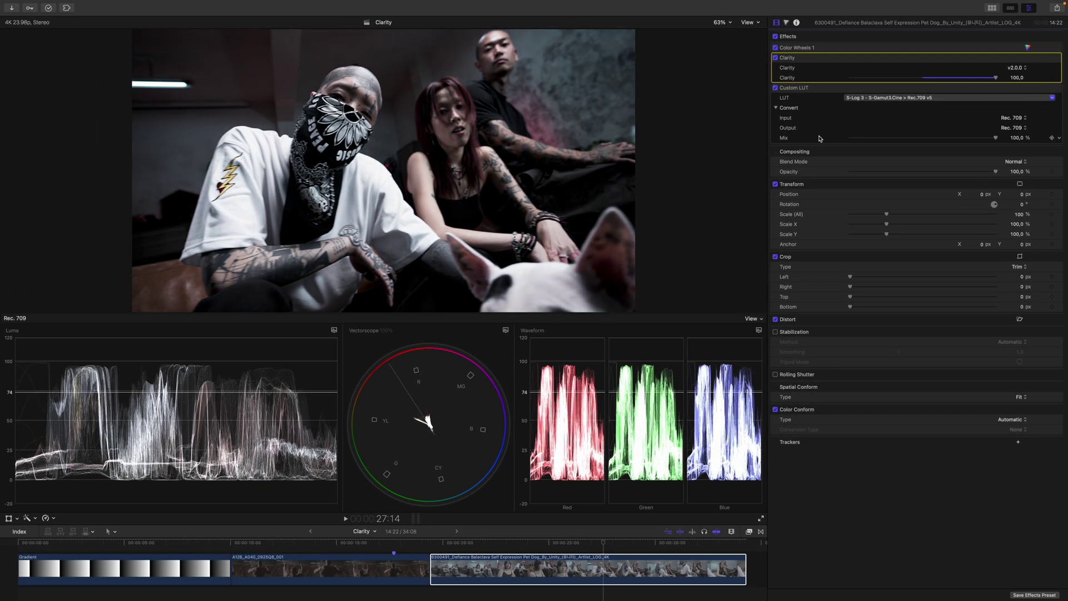
left_click(605, 570)
mouse_move(605, 544)
left_mouse_down()
mouse_move(566, 549)
mouse_move(613, 546)
left_mouse_up()
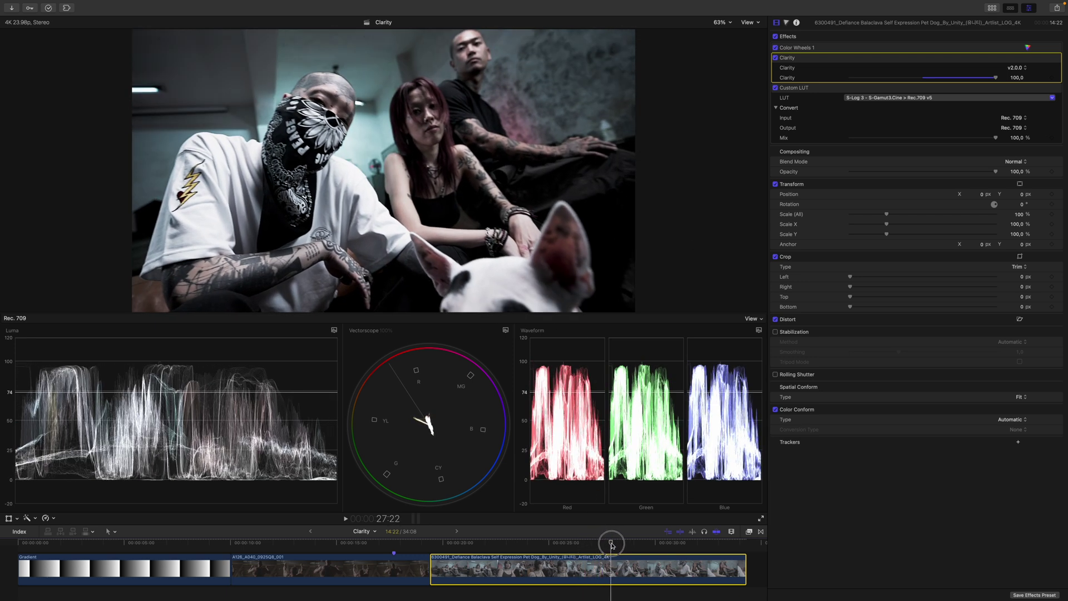
Zoom the viewer to 400% on the tattooed arm, vary Clarity, and circle the forearm tattoo
left_click(722, 22)
left_click(732, 103)
left_click_drag(753, 173, 749, 174)
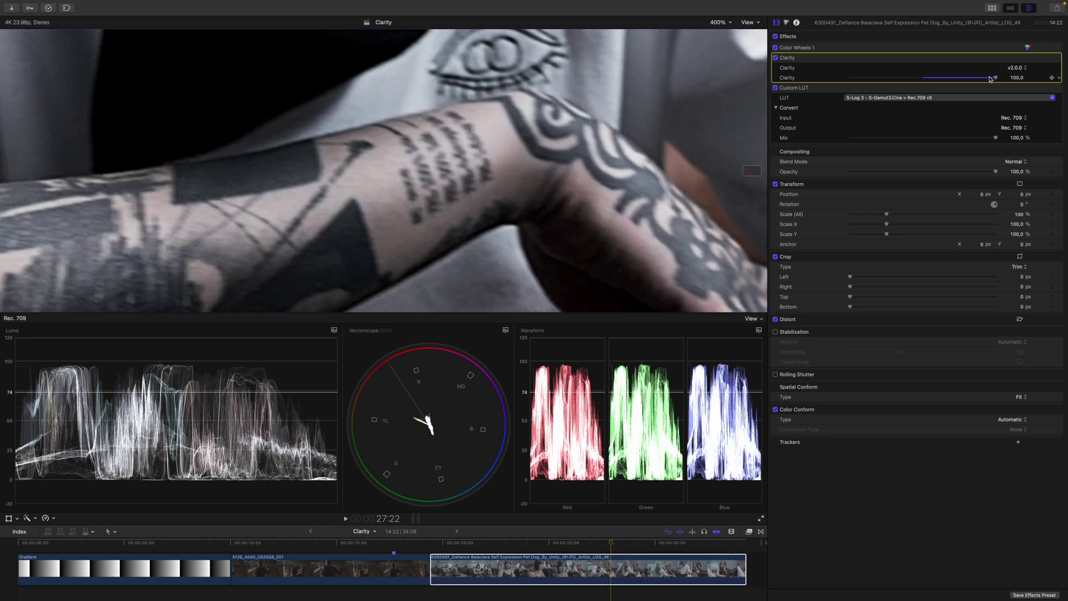
mouse_move(991, 78)
left_mouse_down()
mouse_move(977, 78)
mouse_move(1009, 79)
mouse_move(967, 92)
mouse_move(998, 91)
left_mouse_up()
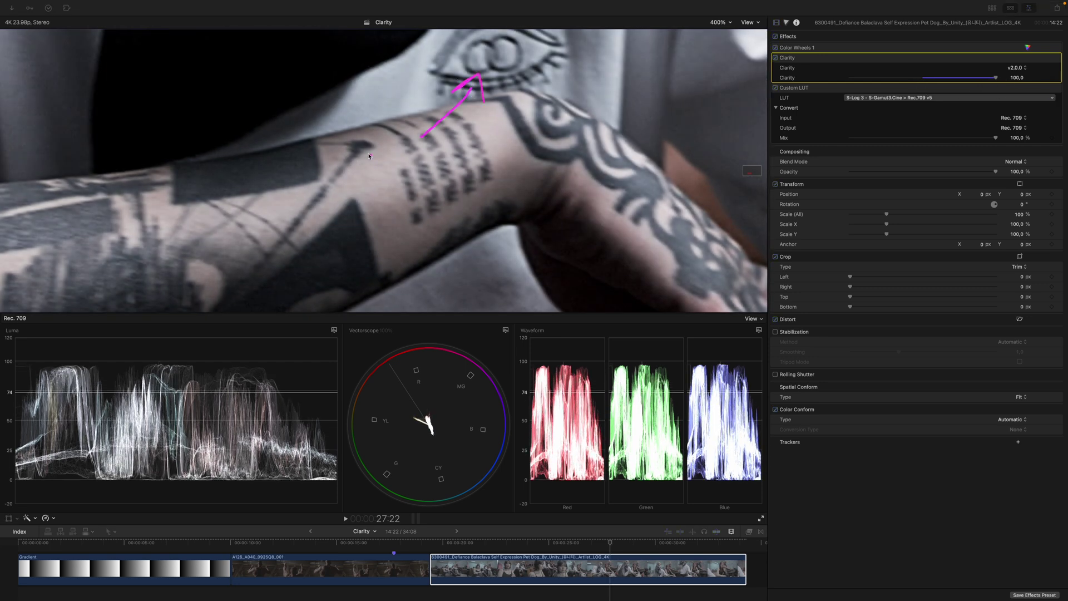
mouse_move(315, 137)
left_mouse_down()
mouse_move(441, 142)
mouse_move(500, 176)
mouse_move(432, 251)
mouse_move(349, 289)
left_mouse_up()
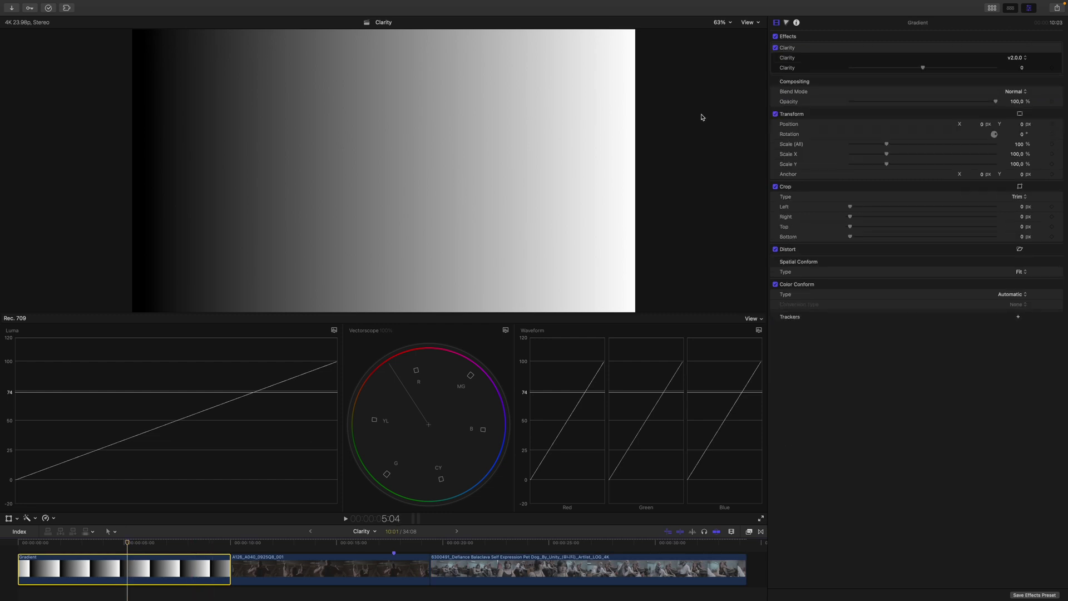
Push the gradient's Clarity to 100, then down to -66.48, and reselect the balaclava group clip
left_click(821, 54)
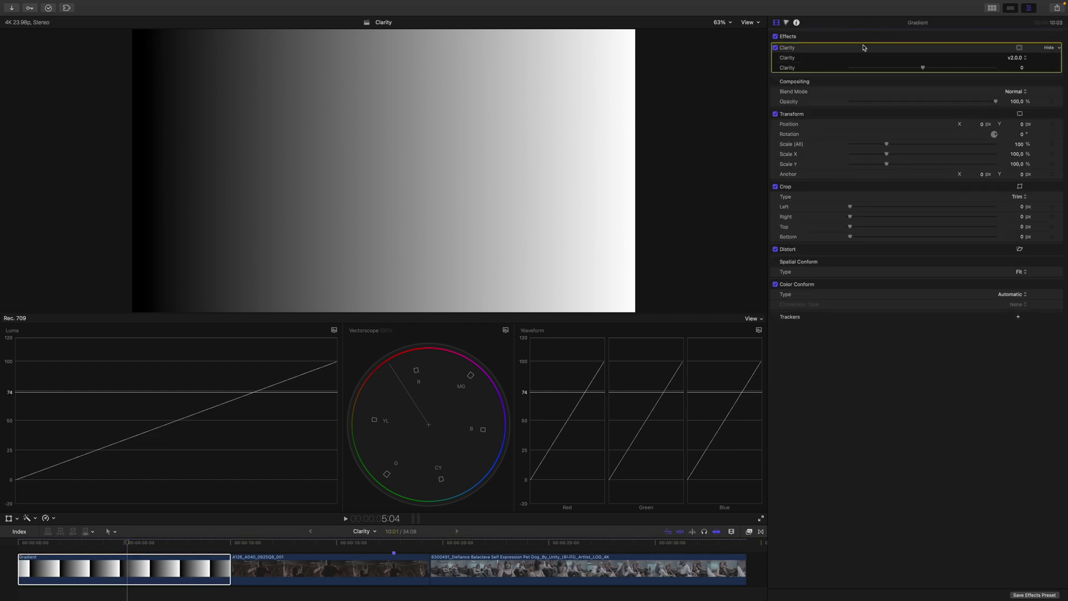
left_click_drag(924, 68, 1052, 75)
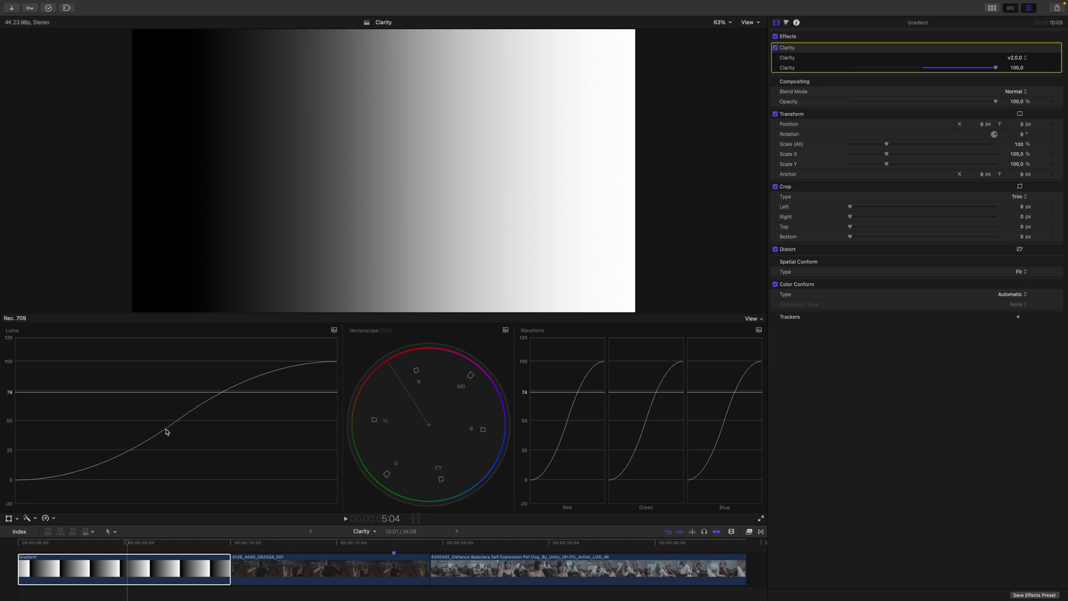
left_click_drag(996, 67, 873, 67)
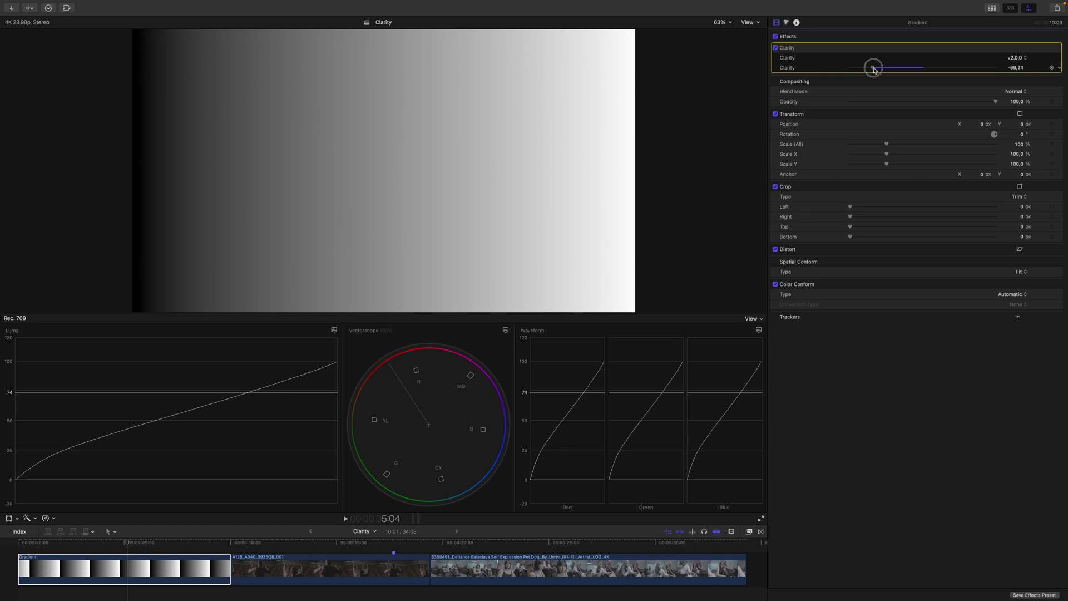
left_click_drag(874, 69, 877, 73)
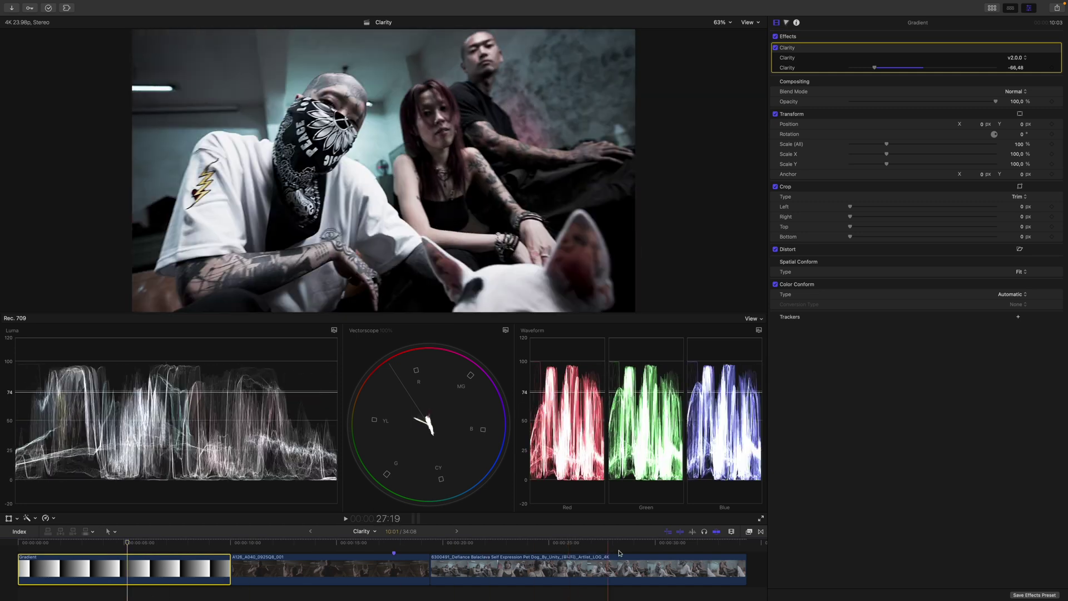
left_click(602, 553)
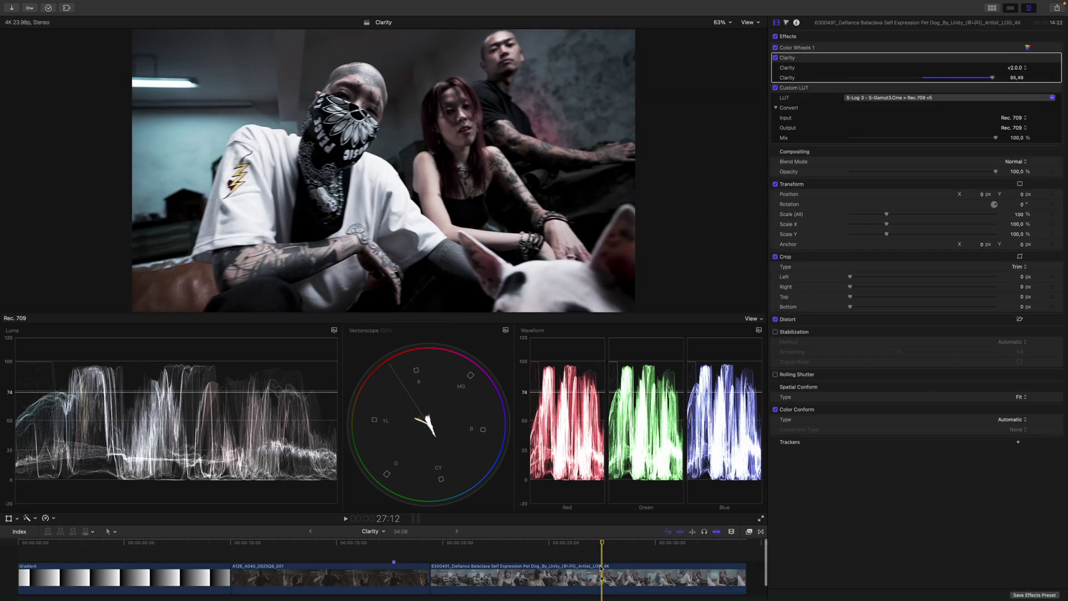
Reset the balaclava clip's Clarity amount to 0
left_click(806, 58)
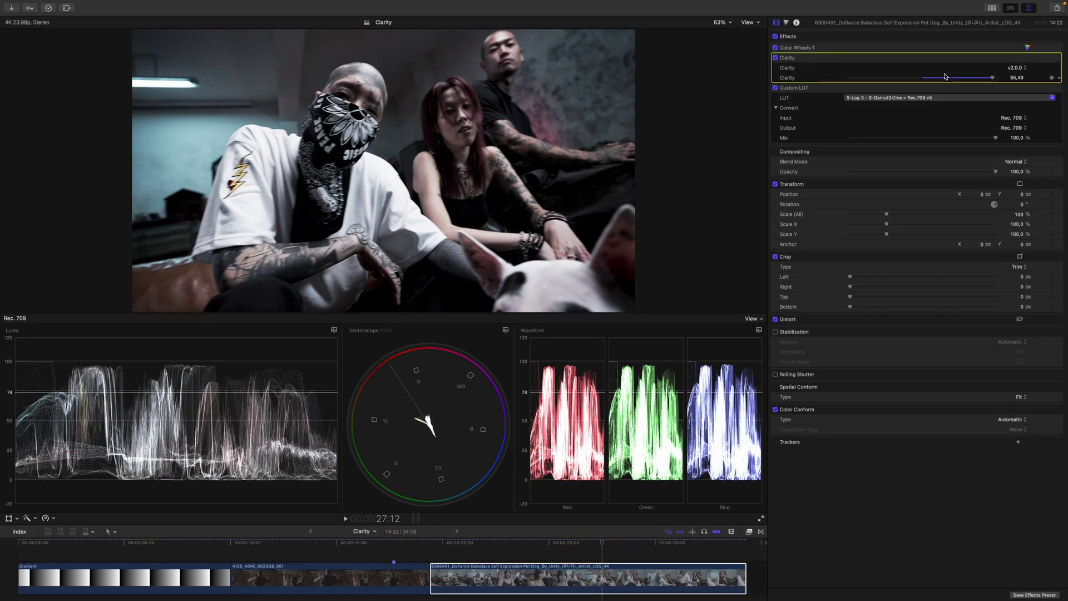
left_click(1058, 81)
left_click(1029, 85)
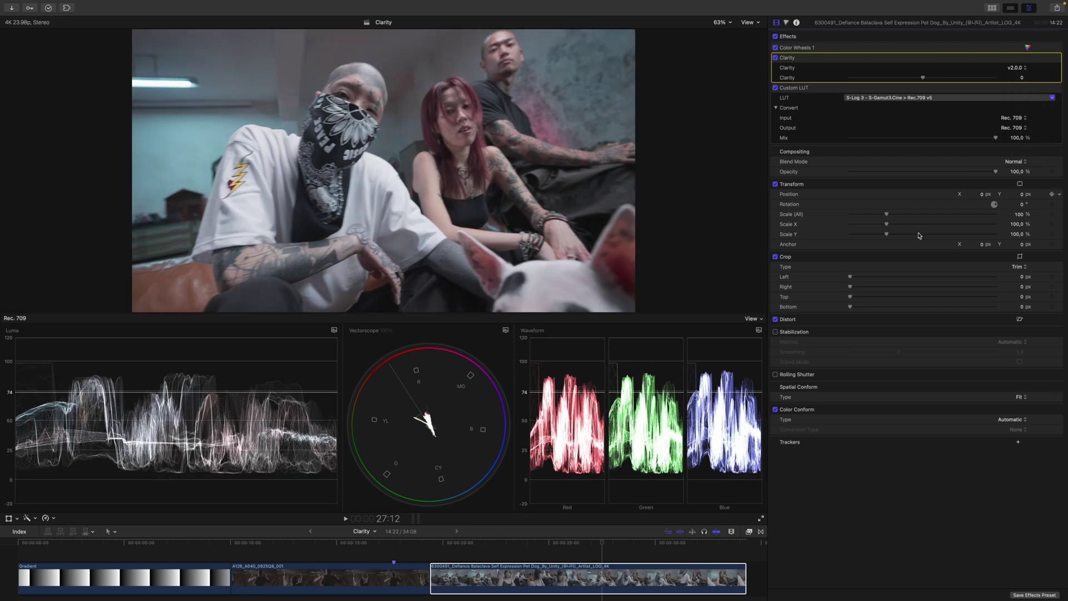
Add a Contrast effect above the Custom LUT, set it to 100, then switch it off
left_click(749, 533)
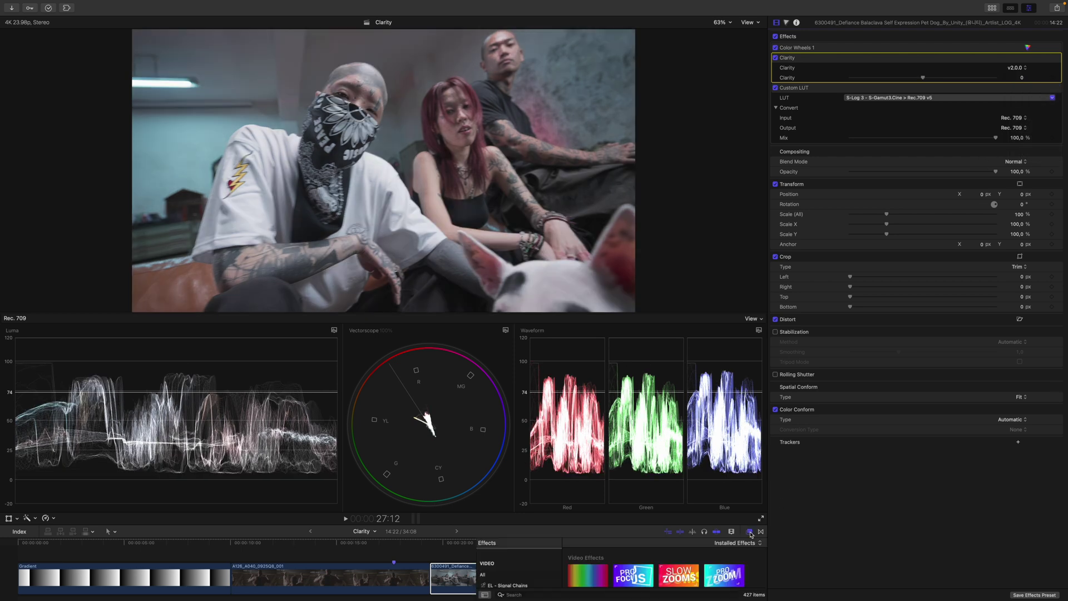
left_click(620, 596)
type("contrast")
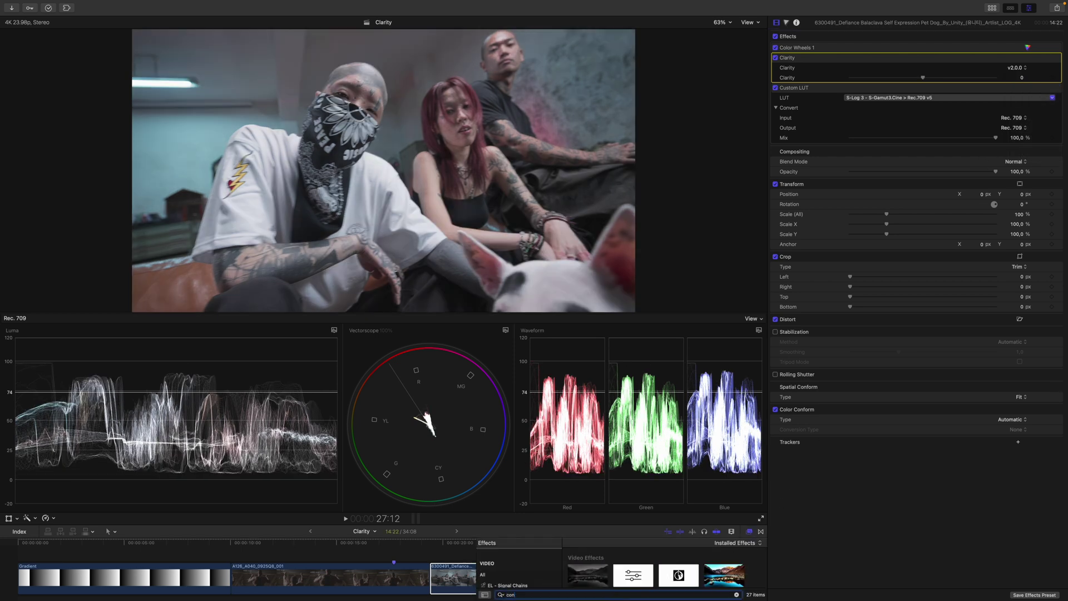
double_click(678, 573)
left_click(749, 532)
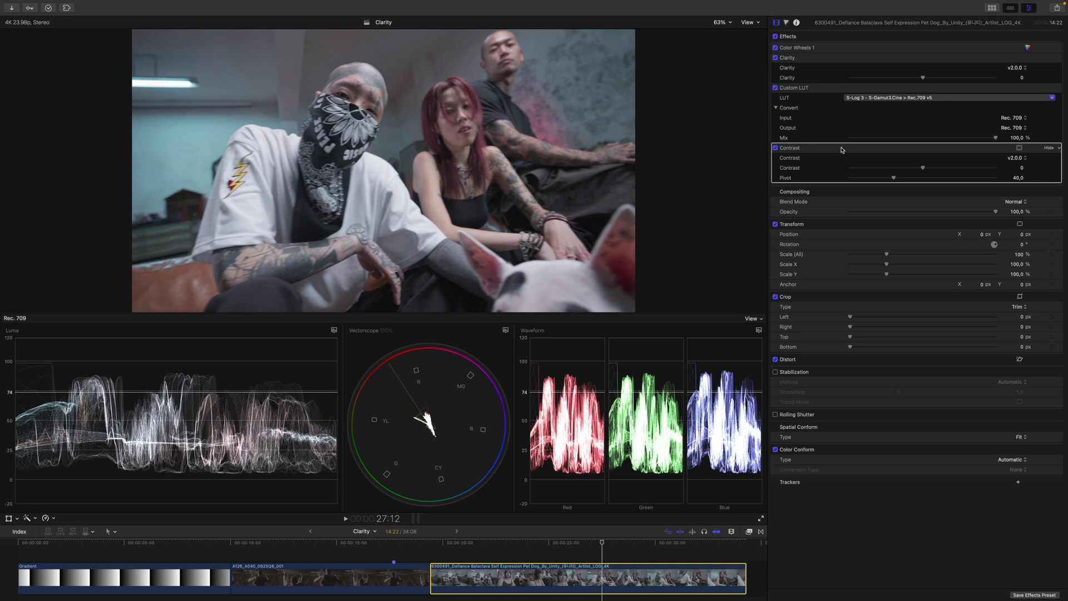
left_click_drag(842, 149, 833, 90)
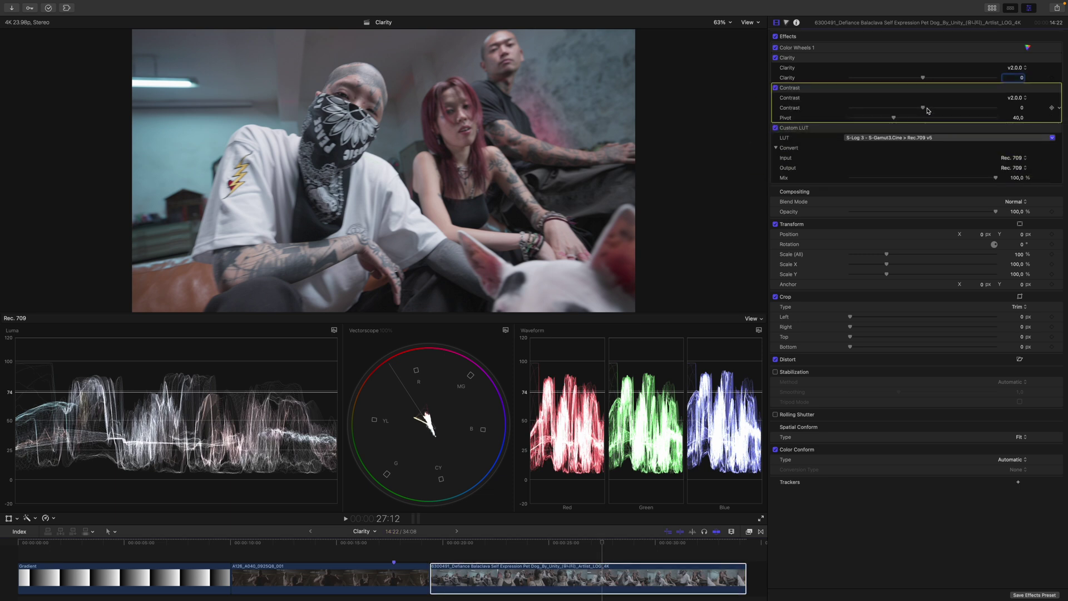
left_click_drag(928, 110, 1005, 114)
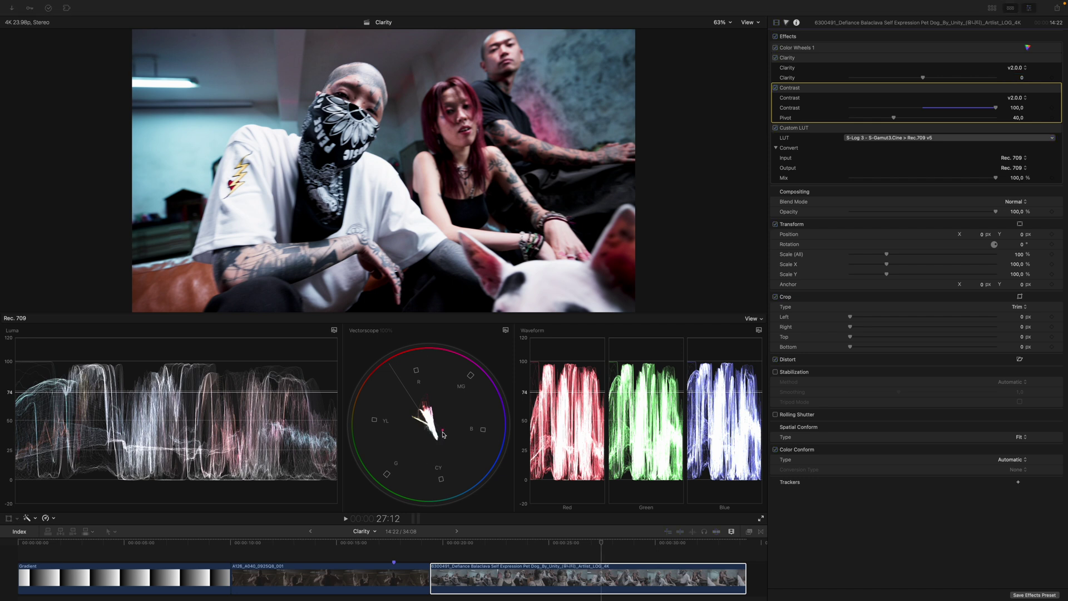
key("Escape")
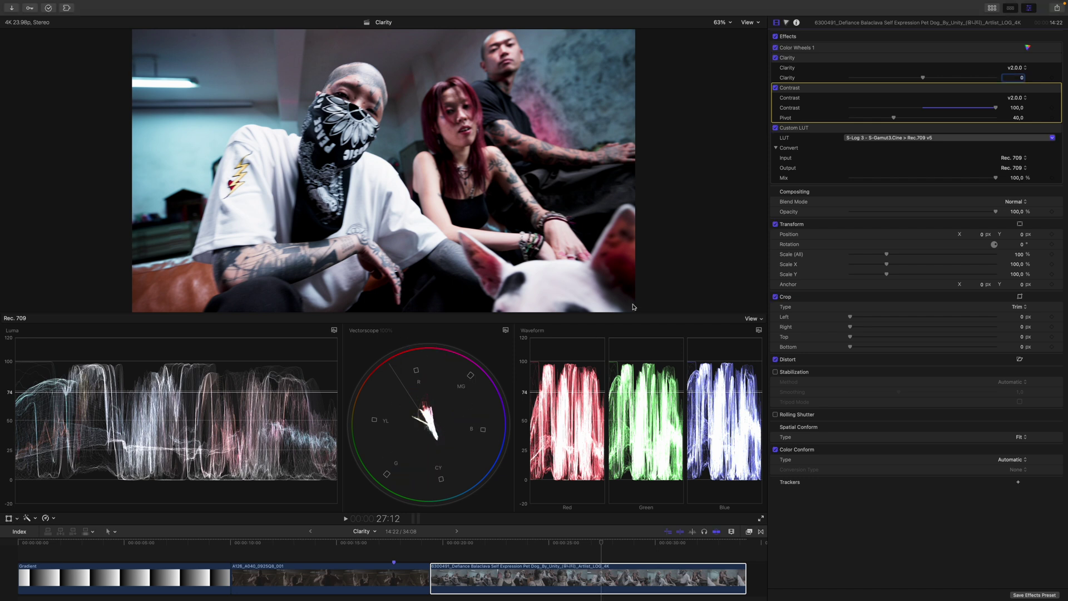
left_click(776, 87)
Select the Clarity effect on the balaclava clip for adjustment
left_click(818, 65)
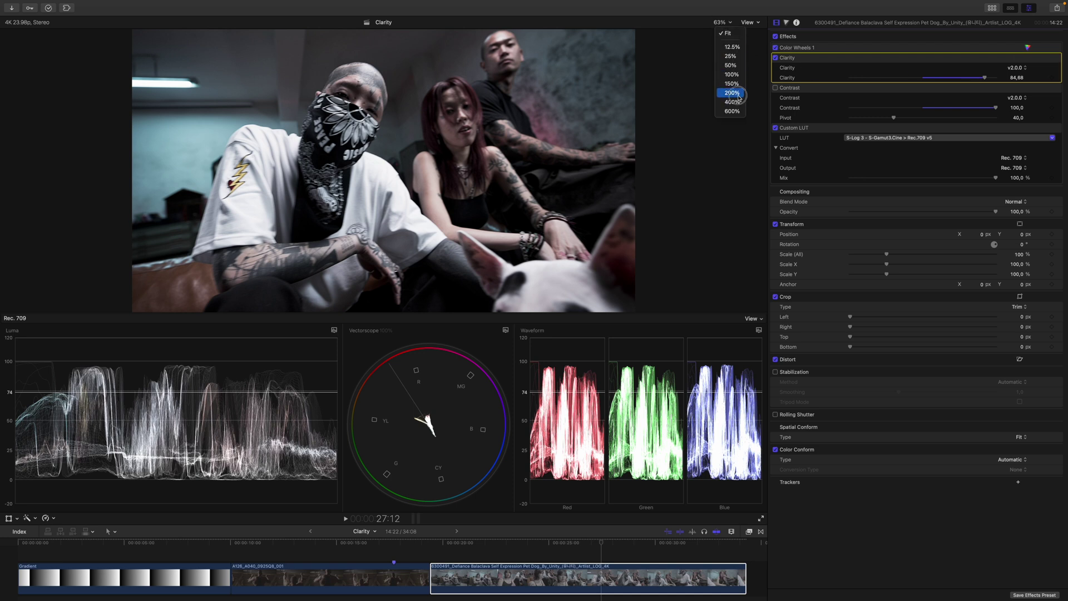
Zoom the viewer to 200% then 400% on the forearm tattoo and lower Clarity to 62.98
left_click(732, 93)
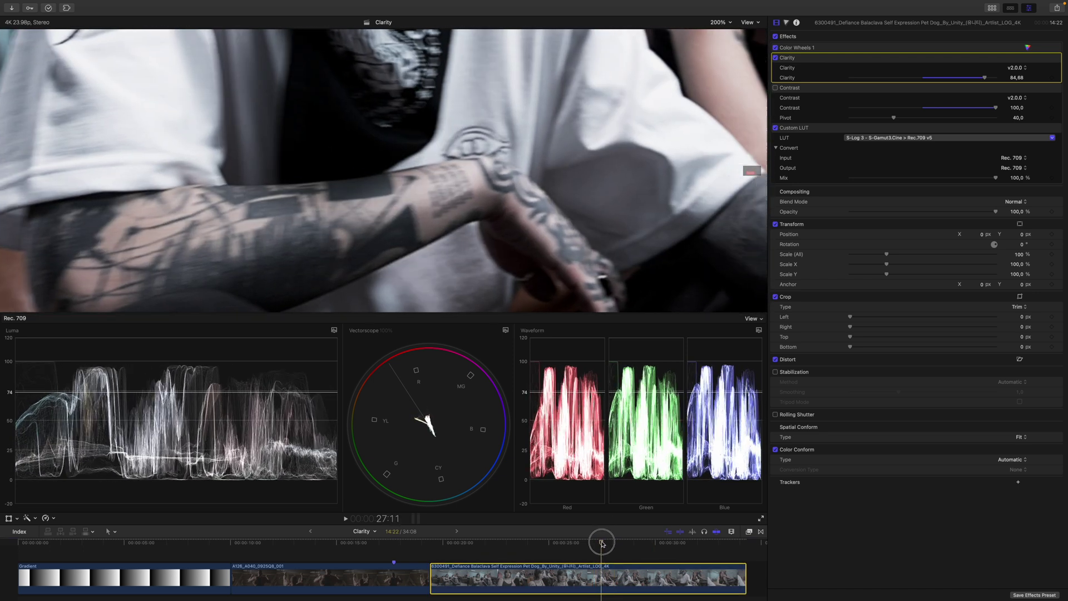
left_click_drag(599, 543, 620, 544)
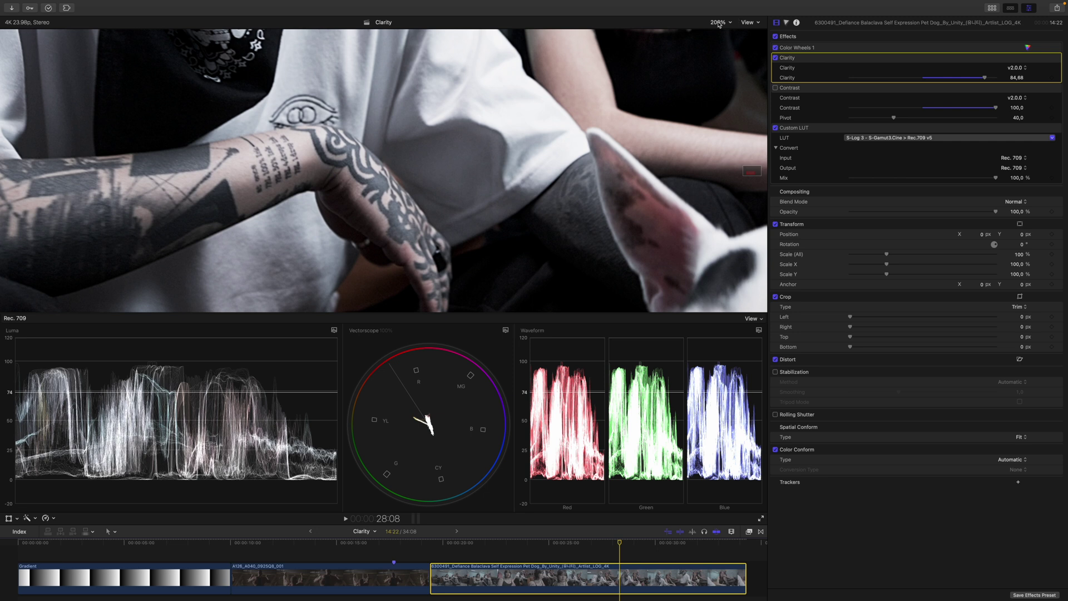
left_click(728, 102)
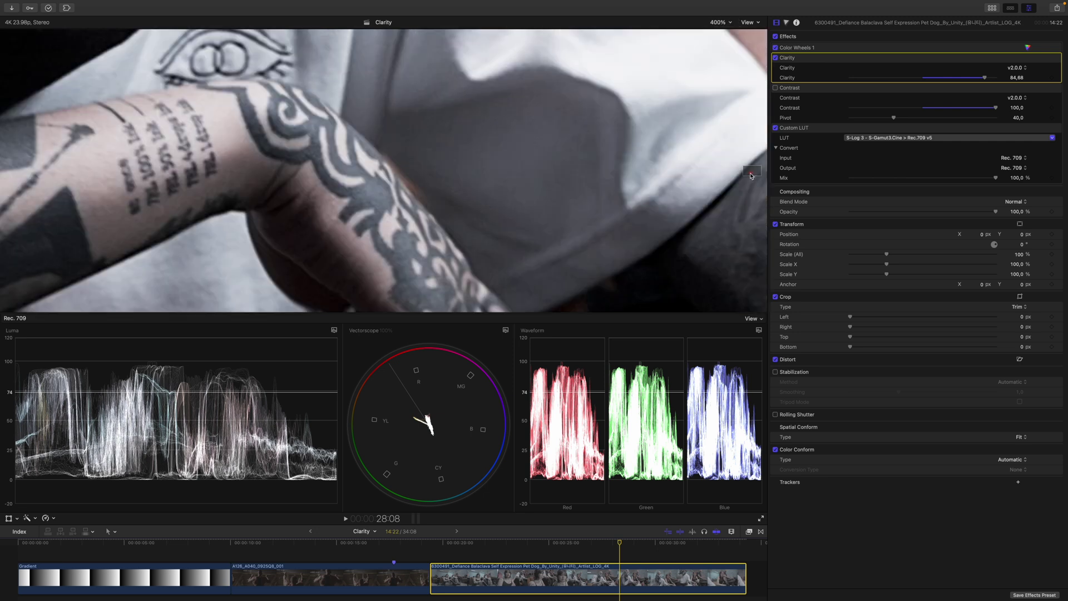
left_click_drag(750, 176, 749, 174)
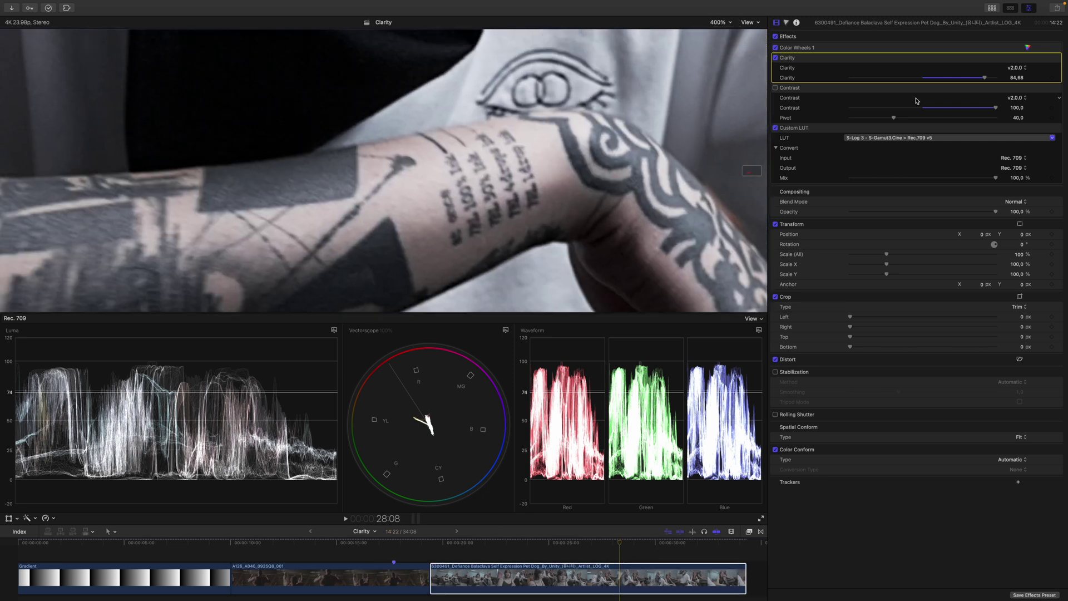
left_click_drag(983, 78, 1032, 88)
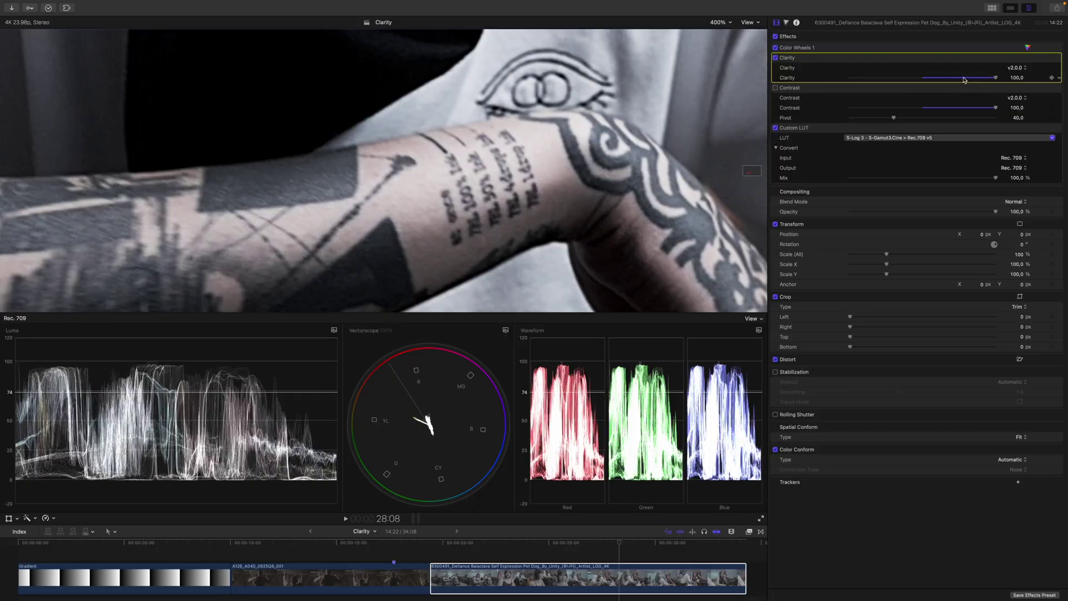
Fit the viewer, reset Clarity and push it to -85.62, then darken the Shadows in Color Wheels 1
left_click(708, 22)
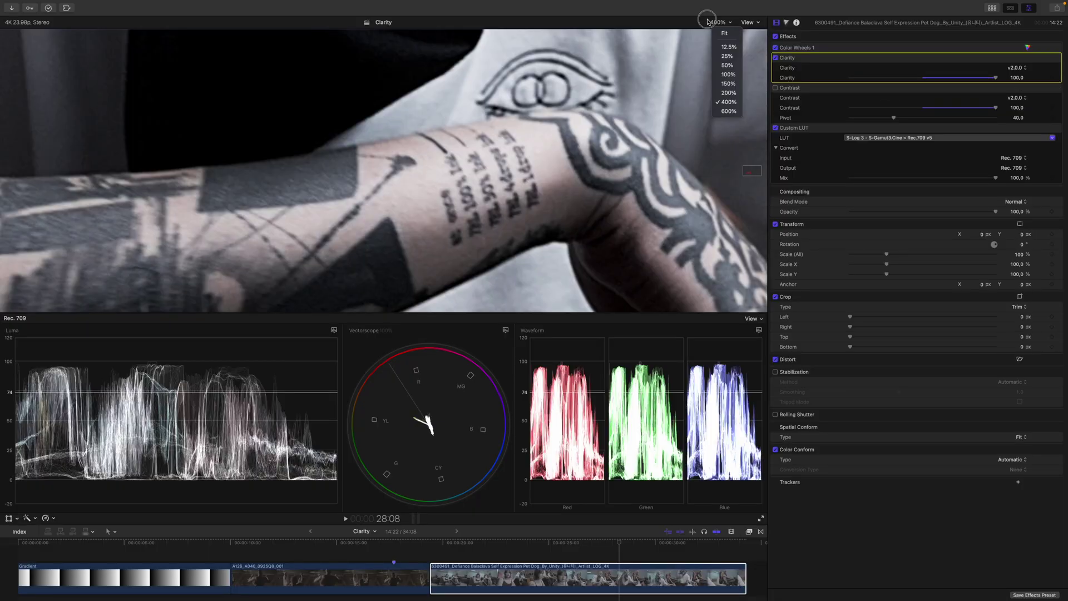
left_click(729, 32)
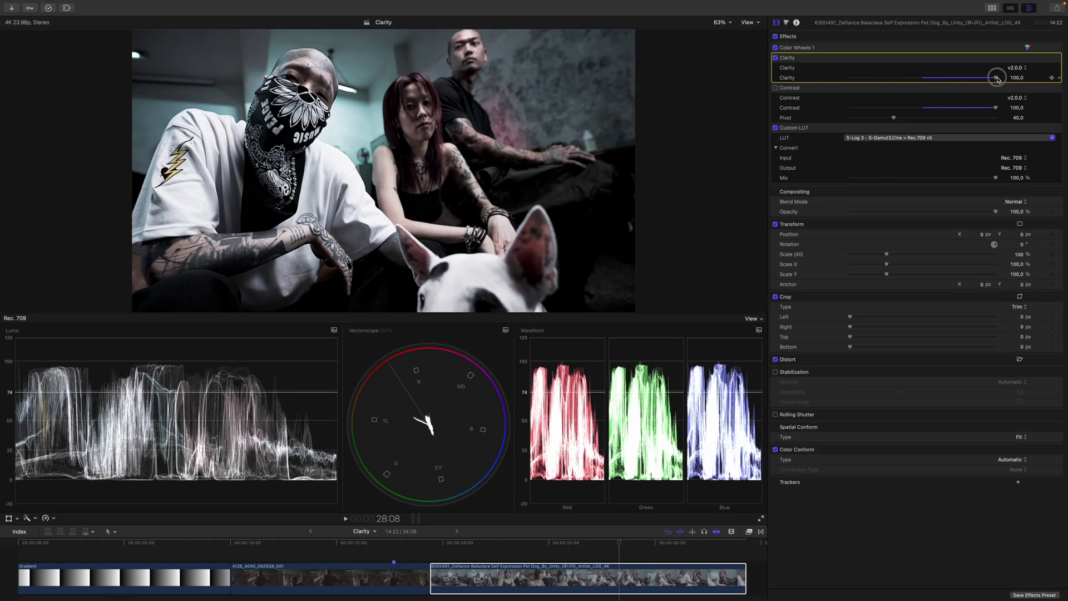
left_click(1059, 77)
left_click(1029, 100)
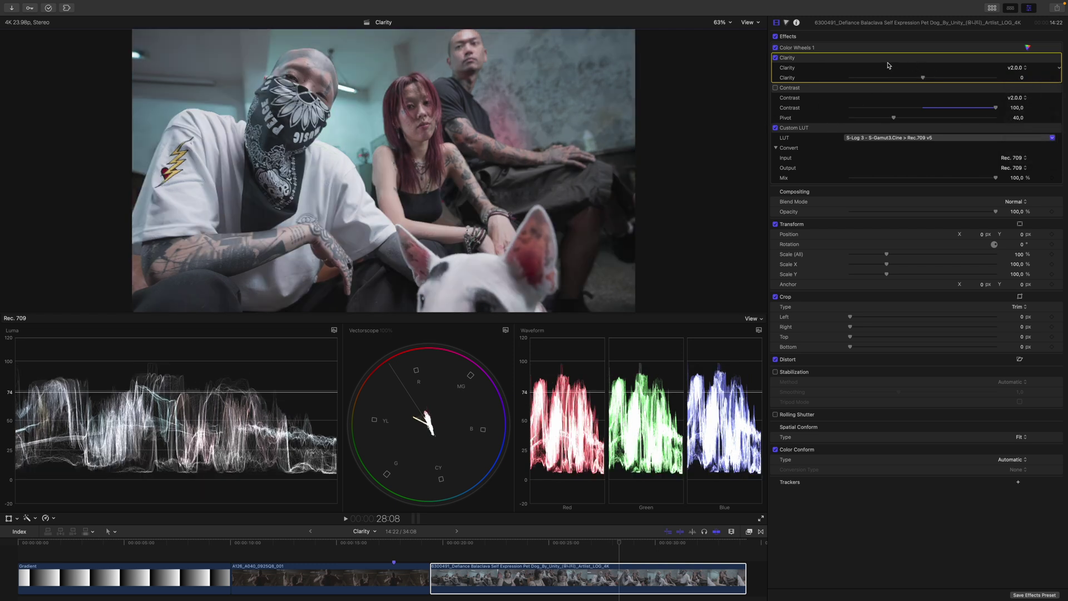
left_click_drag(923, 77, 861, 79)
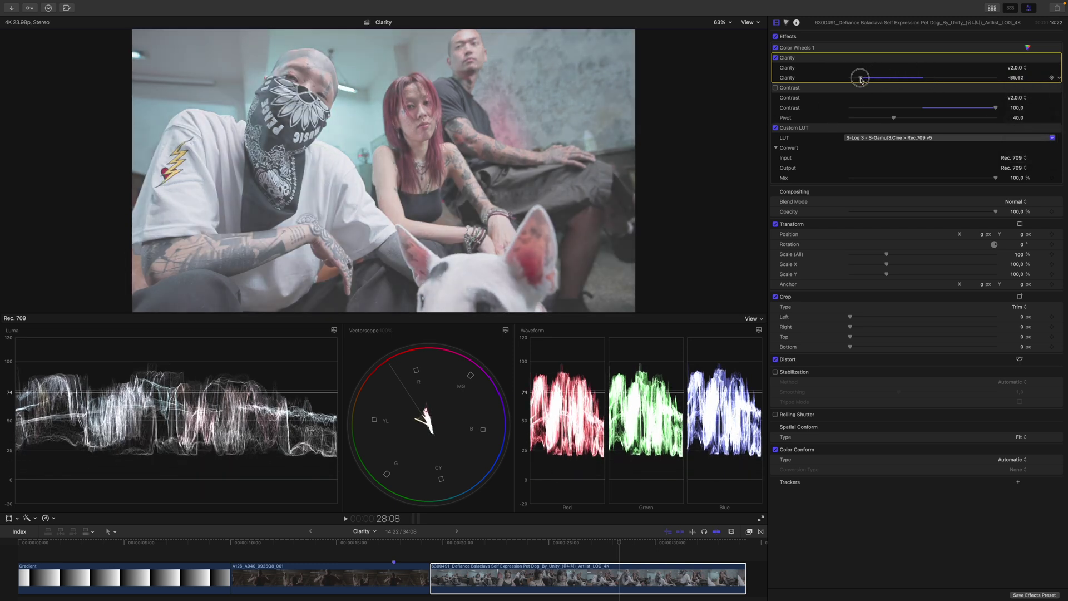
left_click(1029, 48)
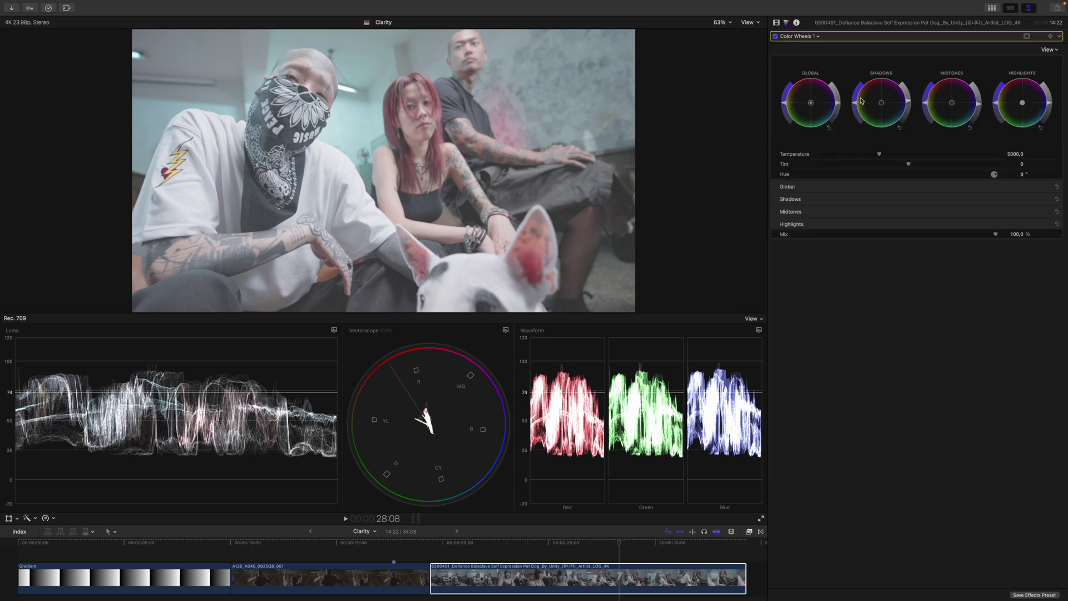
left_click_drag(909, 103, 908, 104)
Zoom to 400% on the tattooed arm and toggle Clarity off and on twice to compare
left_click(776, 23)
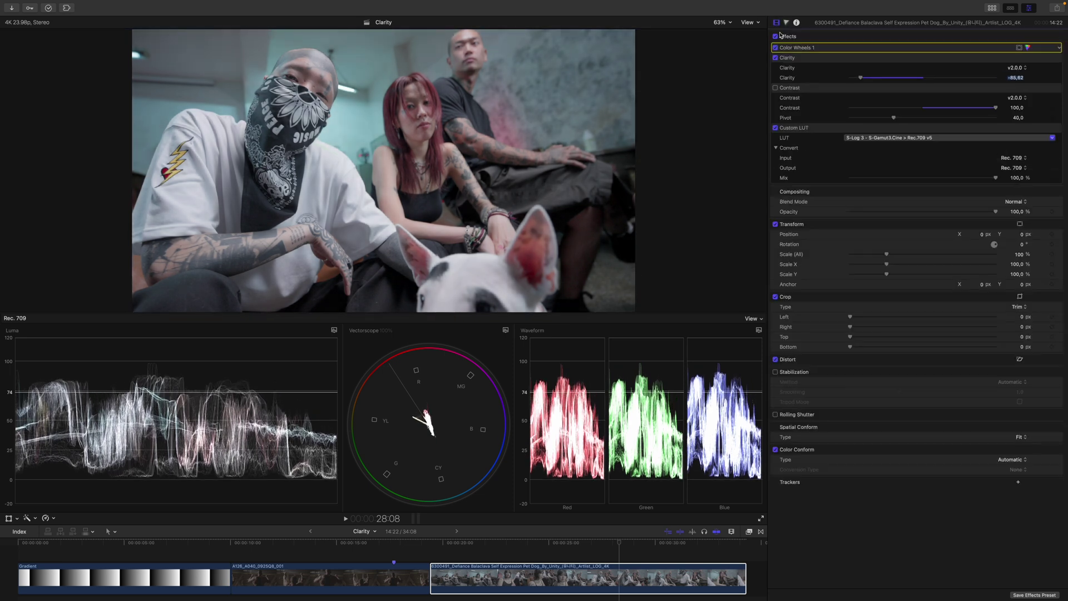
left_click(723, 24)
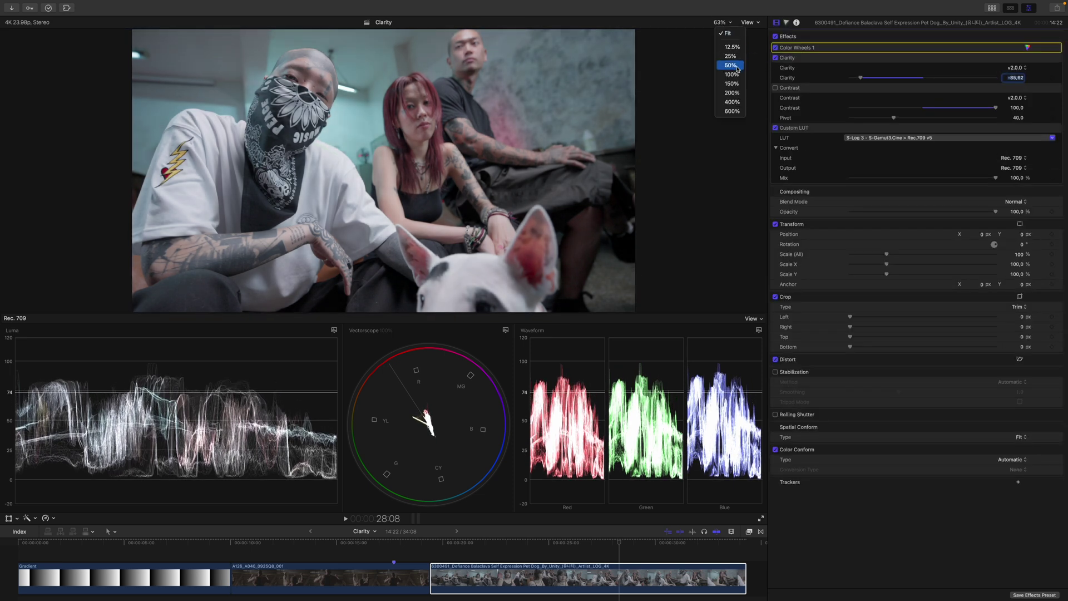
left_click(732, 103)
scroll(752, 173, "left", 10)
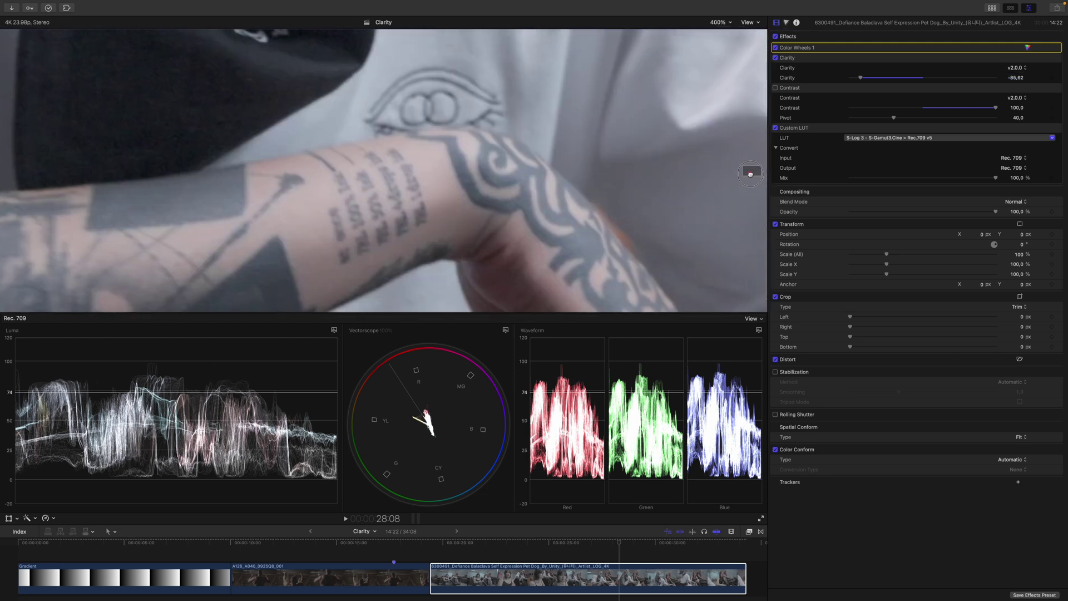
left_click(775, 58)
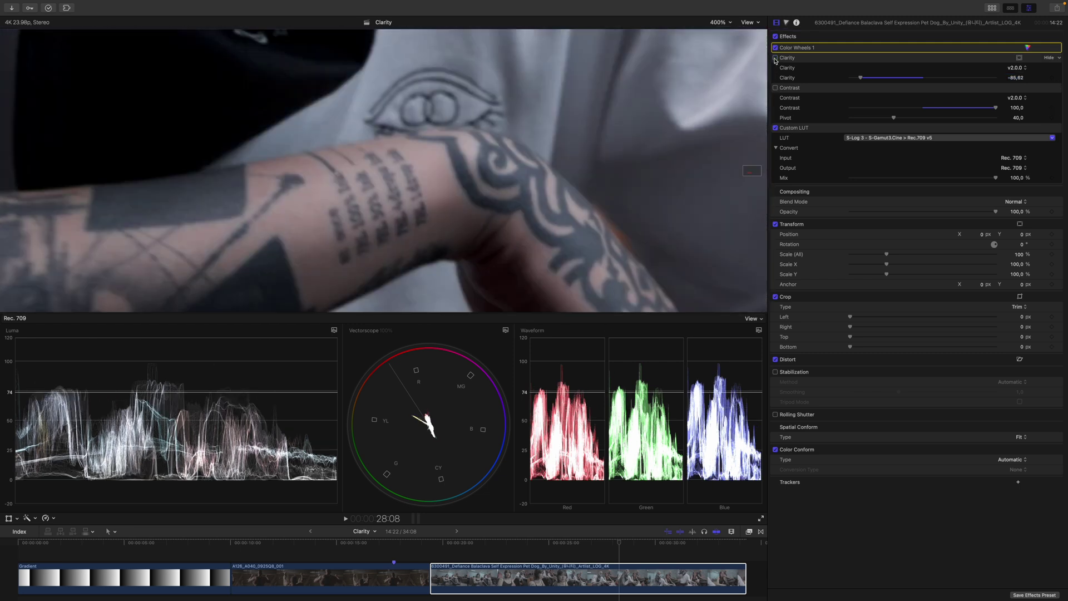
left_click(775, 58)
left_click(775, 58)
left_click(775, 58)
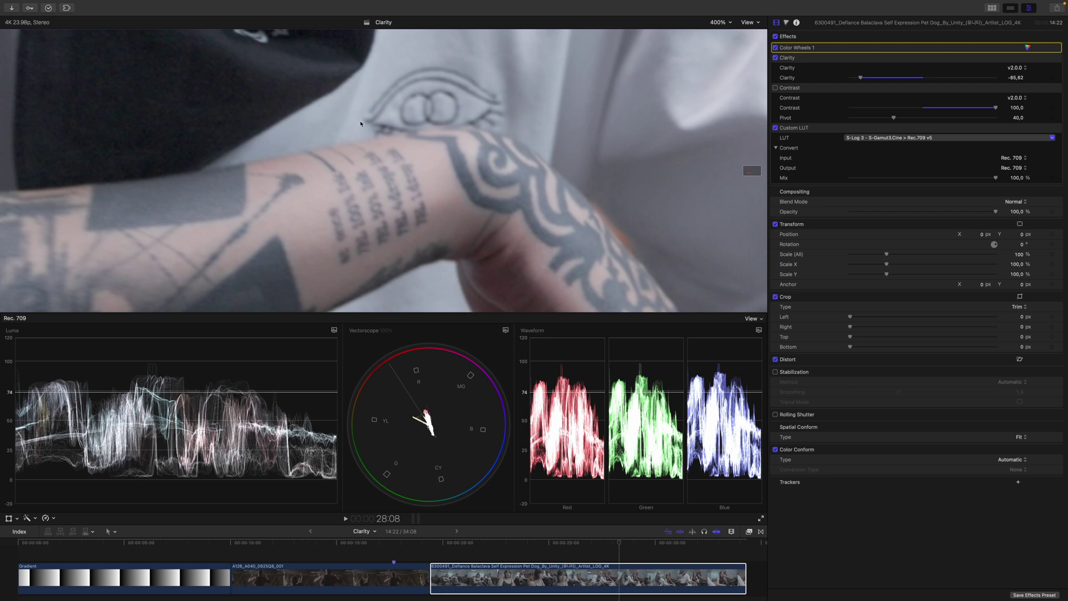